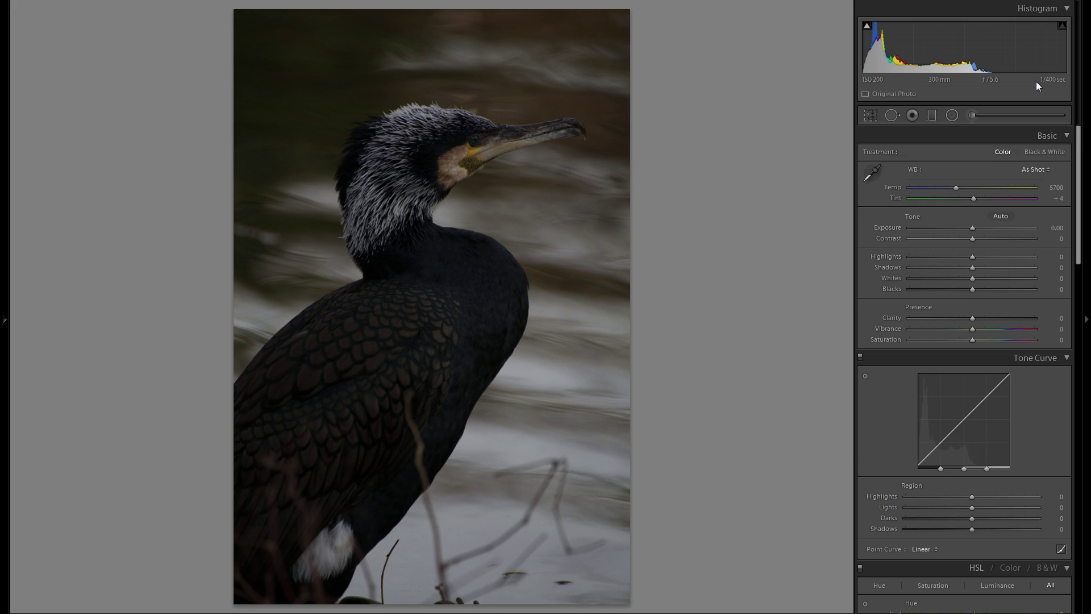
# Step: Raise the photo's exposure to +1.52 and crop away its lower part to an 8 x 9 aspect
pyautogui.moveTo(974, 227); pyautogui.dragTo(994, 228)
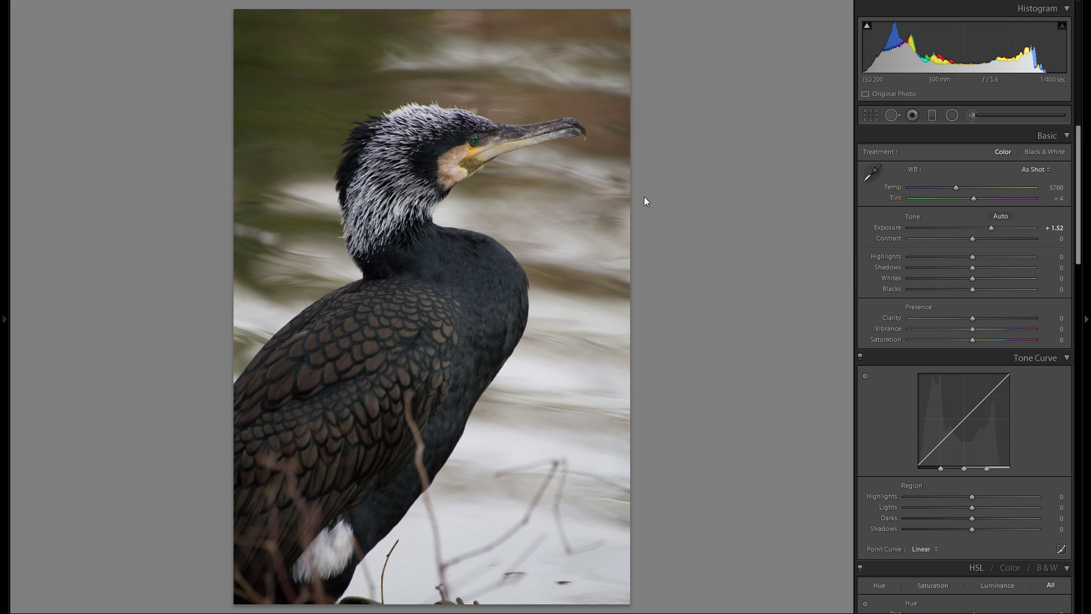
pyautogui.click(871, 116)
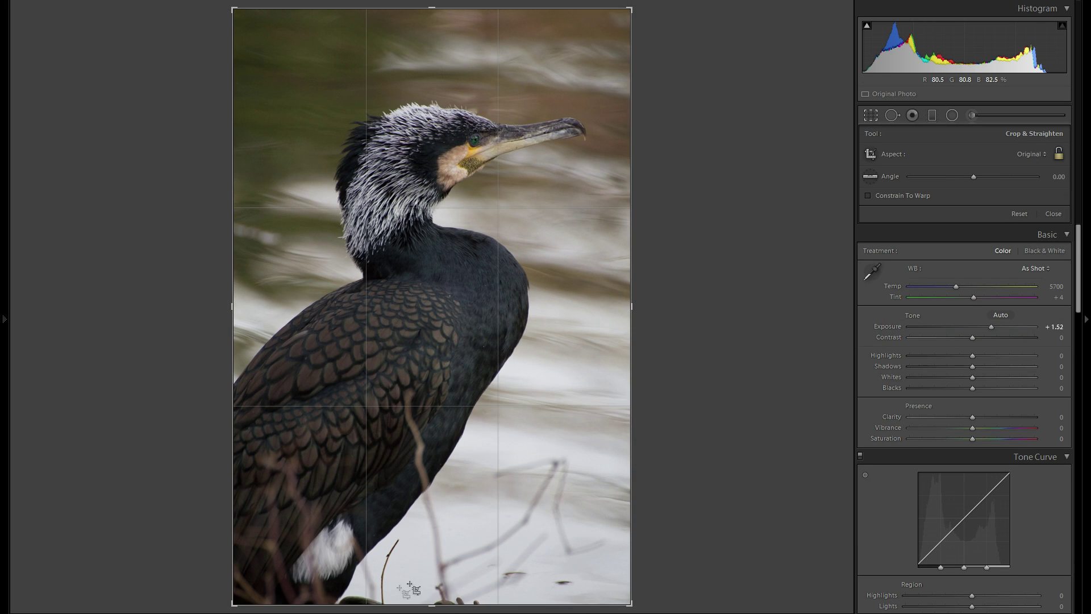
pyautogui.moveTo(470, 603); pyautogui.dragTo(458, 490)
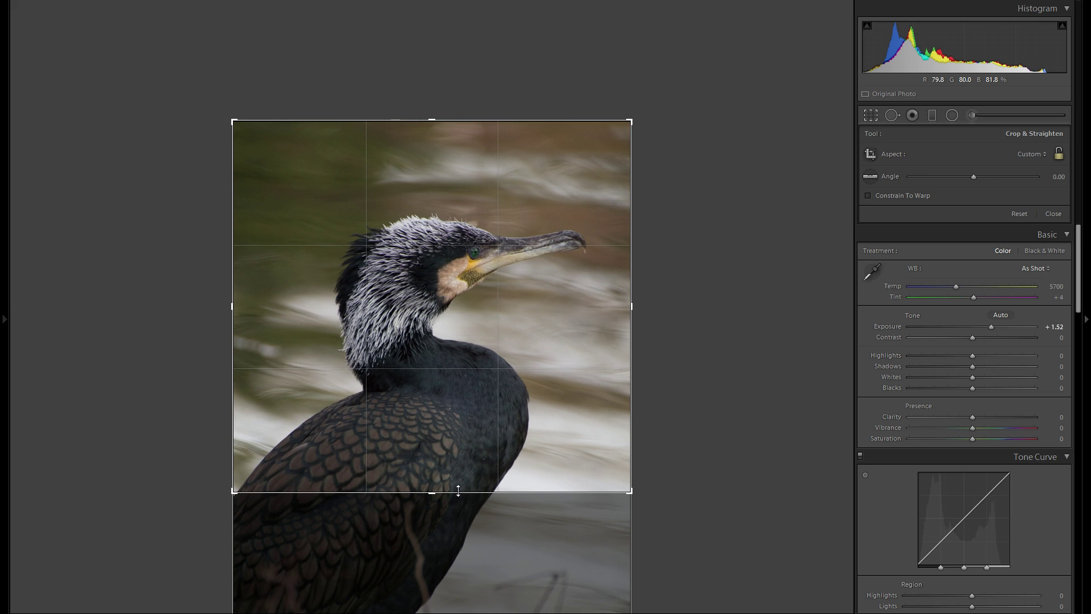
pyautogui.moveTo(457, 490); pyautogui.dragTo(456, 529)
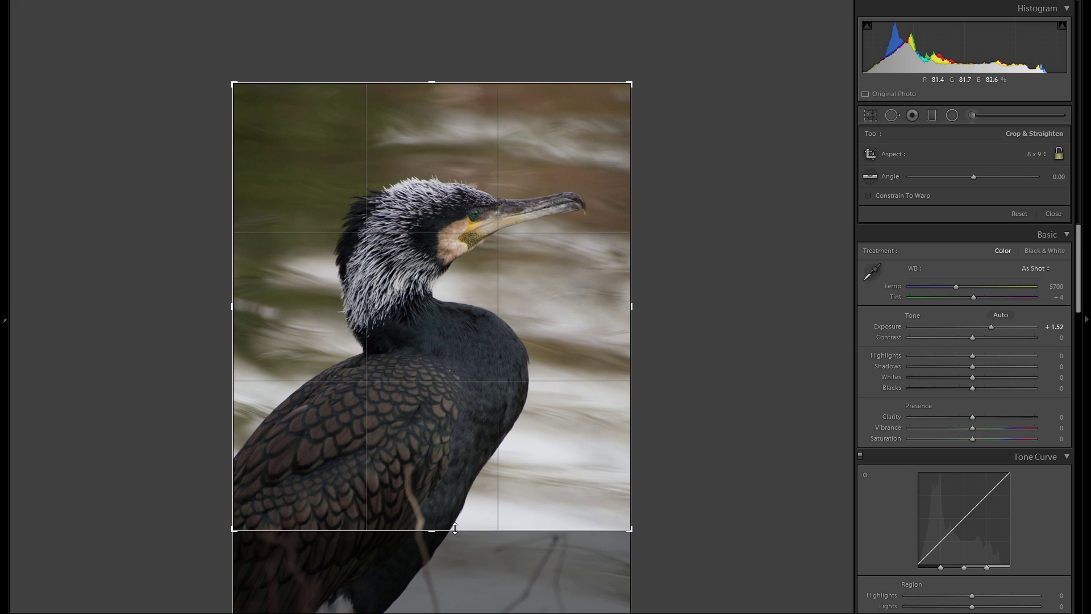
pyautogui.press('Return')
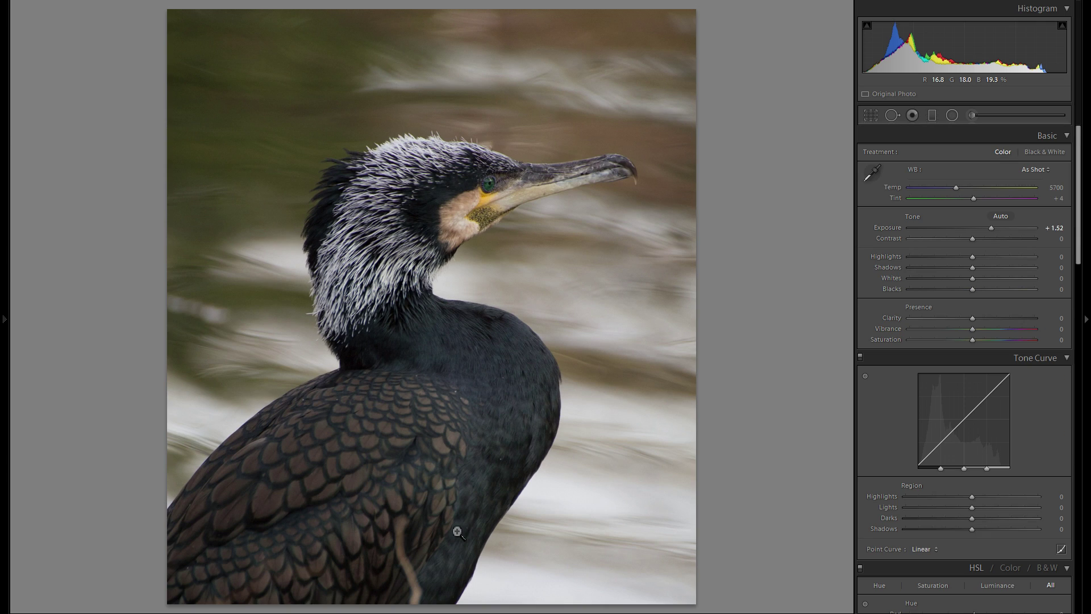
# Step: Heal the twig in front of the bird's lower feathers with Spot Removal, selecting a new source taken from the plumage
pyautogui.click(892, 115)
pyautogui.moveTo(401, 521); pyautogui.dragTo(418, 608)
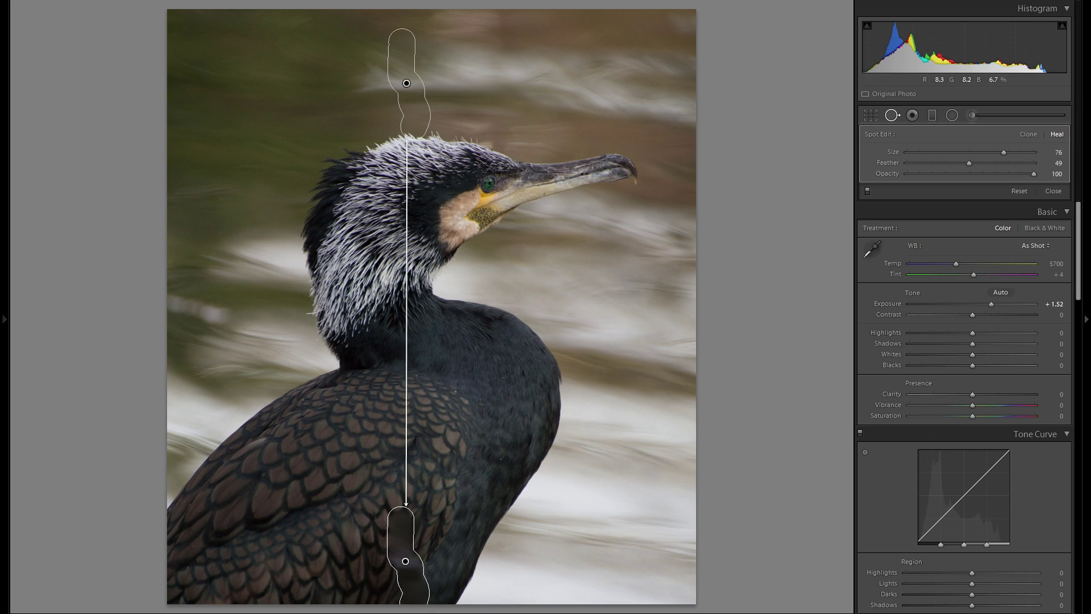
pyautogui.rightClick(407, 567)
pyautogui.click(449, 604)
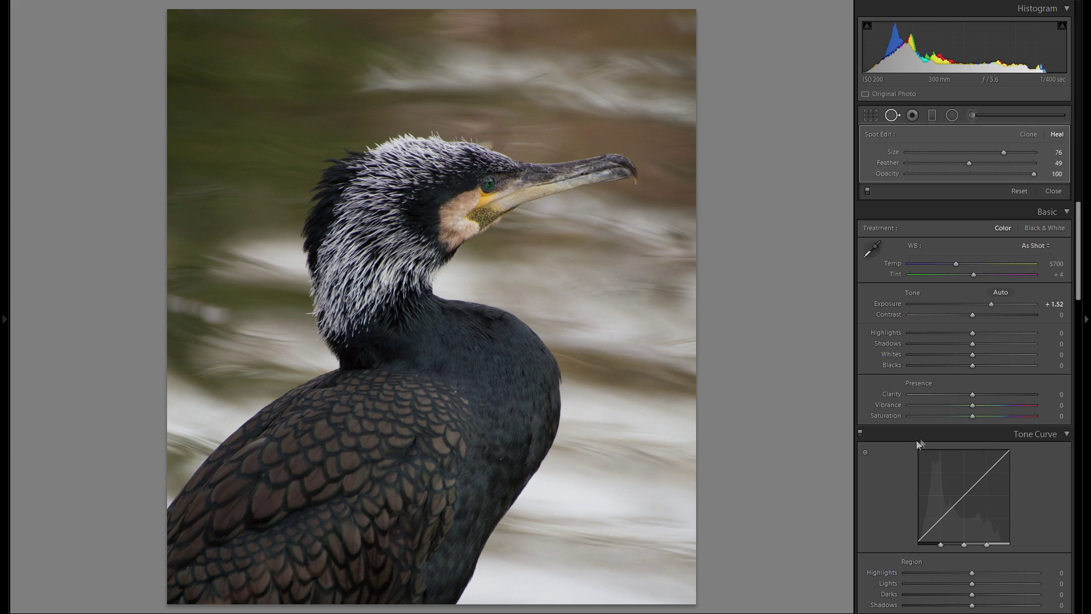
pyautogui.rightClick(407, 567)
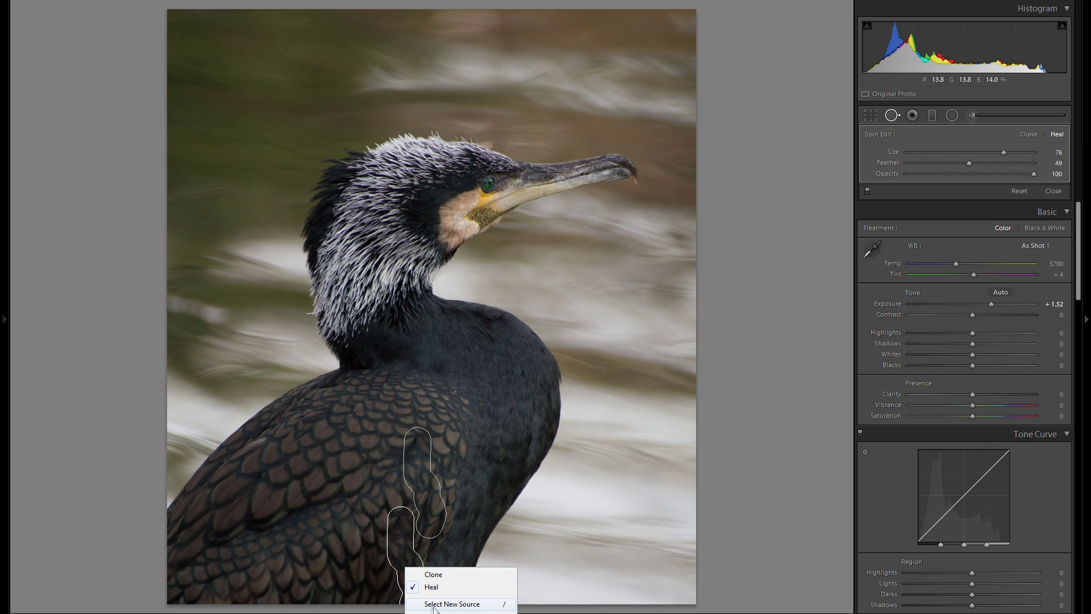
pyautogui.click(400, 555)
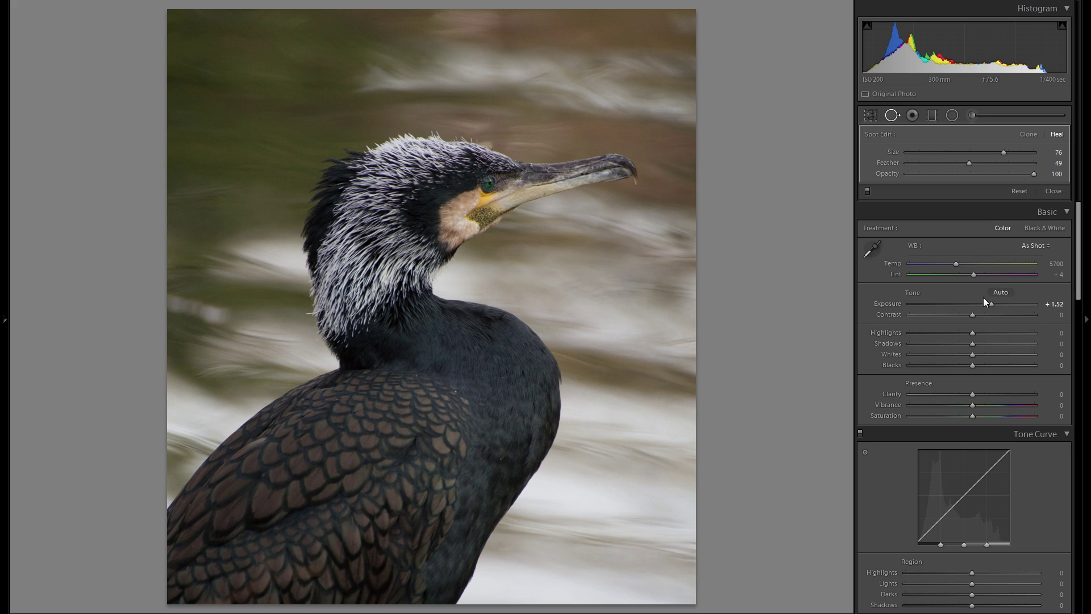
pyautogui.click(897, 115)
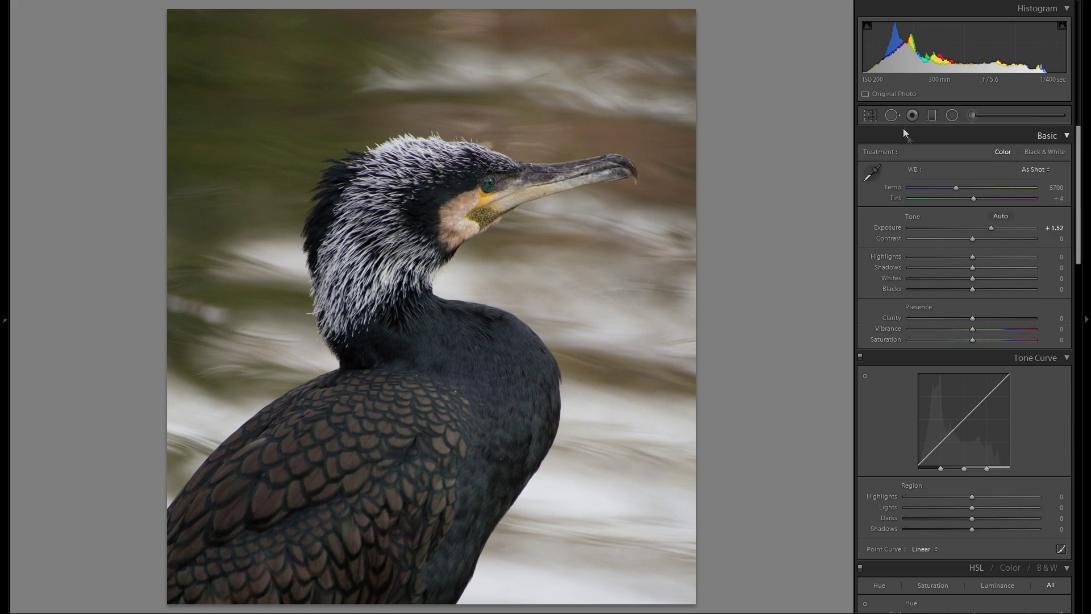
# Step: Set Shadows to +59, Highlights to -56, Whites to +57, Blacks to -38 and Clarity to +91
pyautogui.moveTo(976, 267)
pyautogui.mouseDown()
pyautogui.moveTo(1051, 273)
pyautogui.moveTo(972, 269)
pyautogui.moveTo(1016, 272)
pyautogui.moveTo(995, 271)
pyautogui.mouseUp()
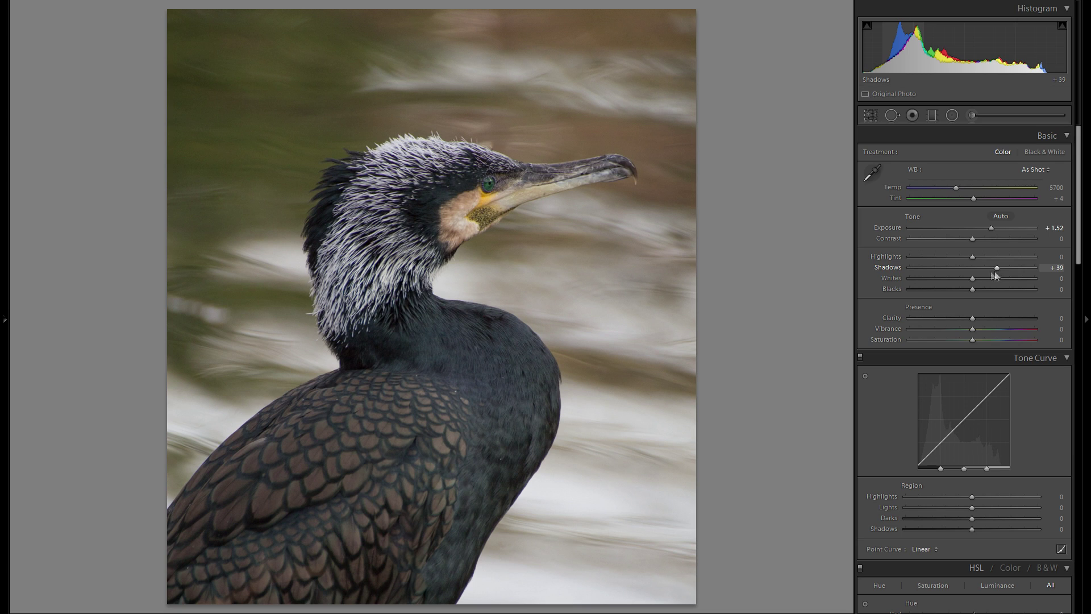
pyautogui.moveTo(1002, 272)
pyautogui.mouseDown()
pyautogui.moveTo(1051, 272)
pyautogui.moveTo(1012, 272)
pyautogui.mouseUp()
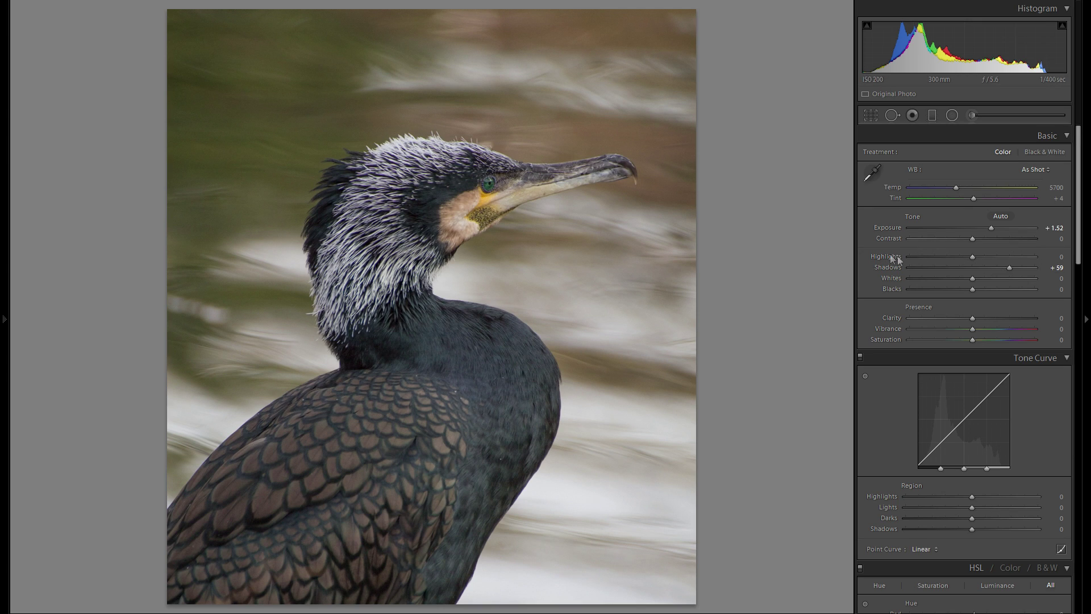
pyautogui.moveTo(973, 259); pyautogui.dragTo(1029, 318)
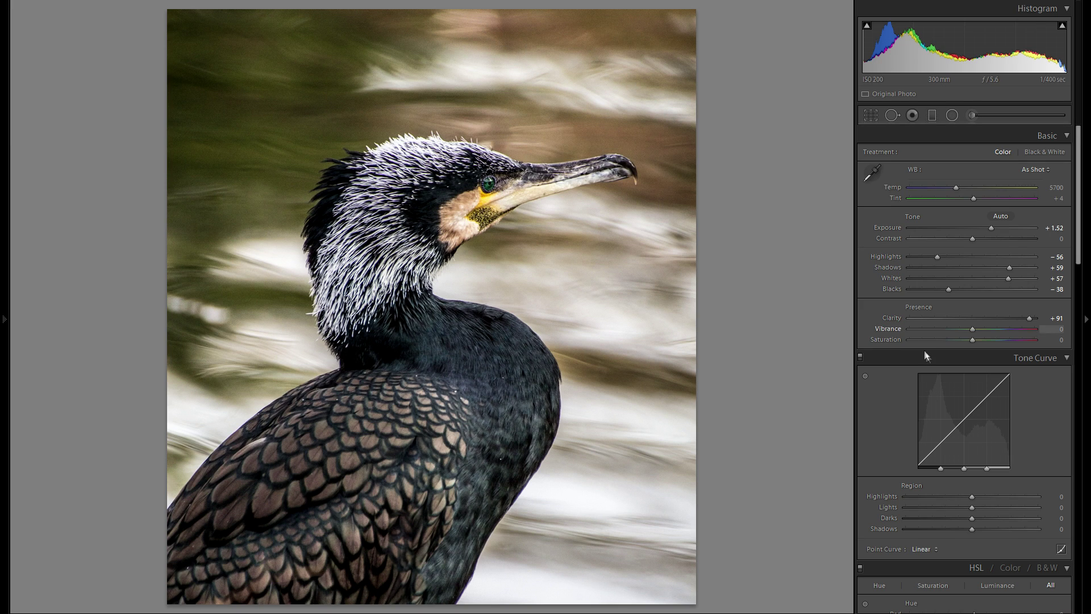
# Step: Reset Clarity and set it to +26
pyautogui.doubleClick(896, 320)
pyautogui.click(987, 318)
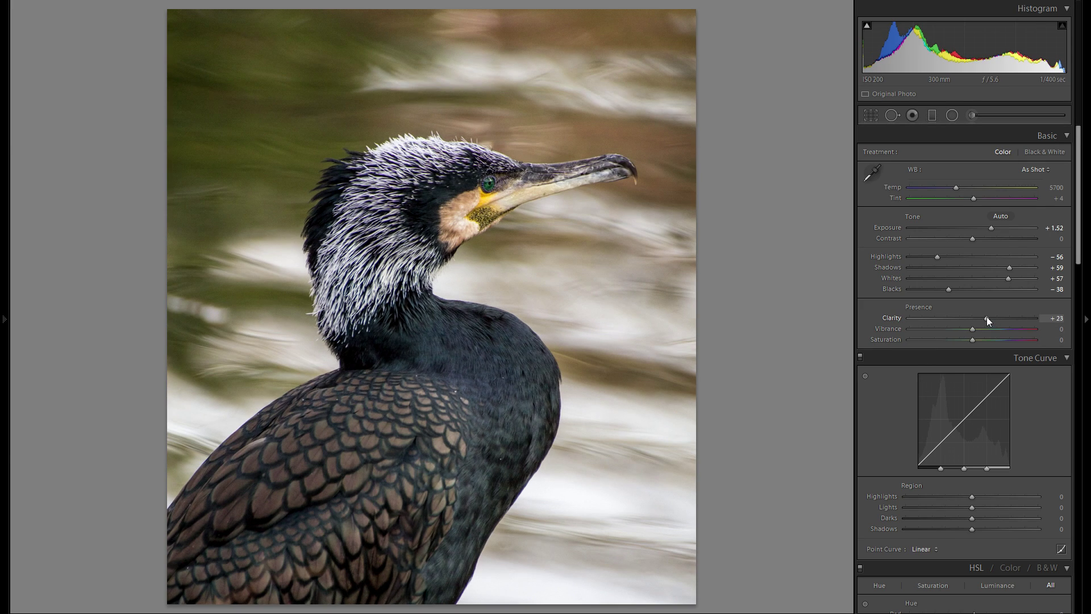
pyautogui.moveTo(993, 317); pyautogui.dragTo(988, 319)
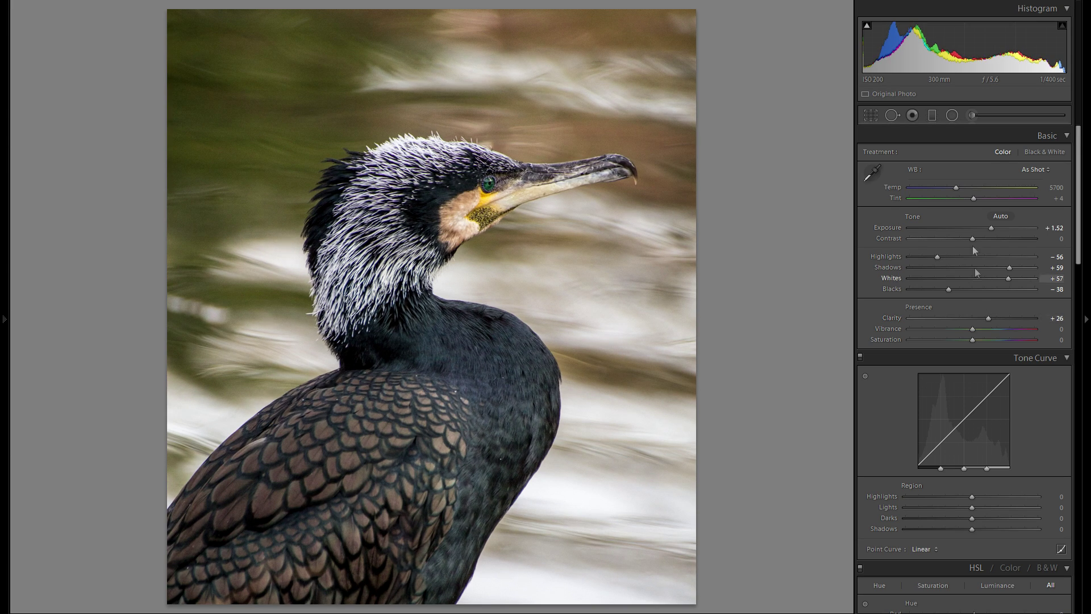
# Step: Try Contrast at +18, reset it, and set Vibrance to +15
pyautogui.moveTo(973, 239)
pyautogui.mouseDown()
pyautogui.moveTo(956, 244)
pyautogui.moveTo(983, 247)
pyautogui.mouseUp()
pyautogui.doubleClick(891, 241)
pyautogui.moveTo(988, 331)
pyautogui.mouseDown()
pyautogui.moveTo(1008, 330)
pyautogui.moveTo(971, 334)
pyautogui.moveTo(981, 334)
pyautogui.mouseUp()
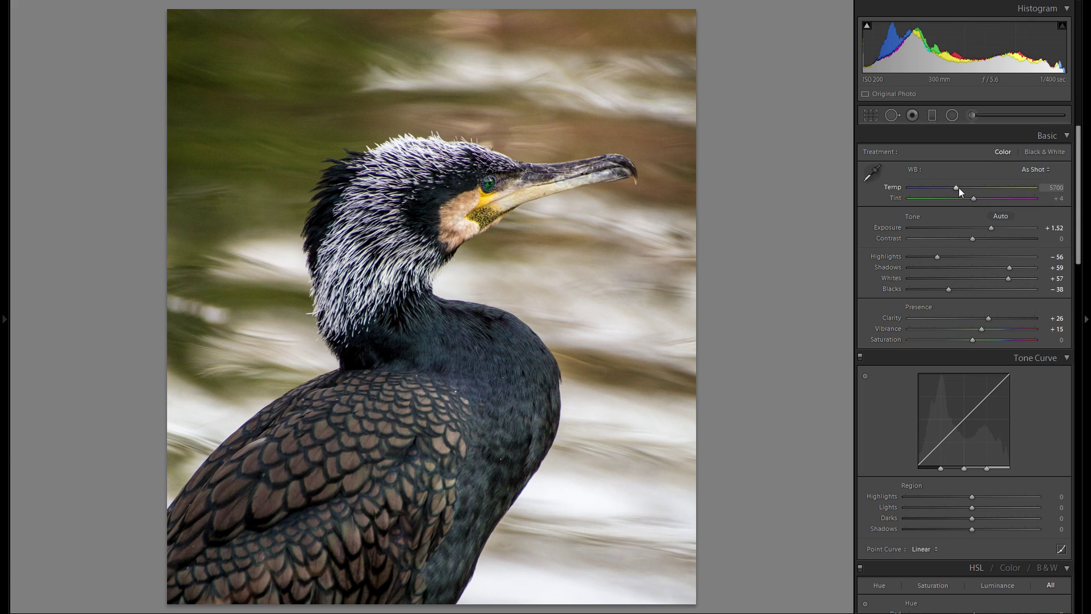
# Step: Try a warmer white balance, reset it, and set the temperature to 5982
pyautogui.moveTo(957, 187); pyautogui.dragTo(966, 193)
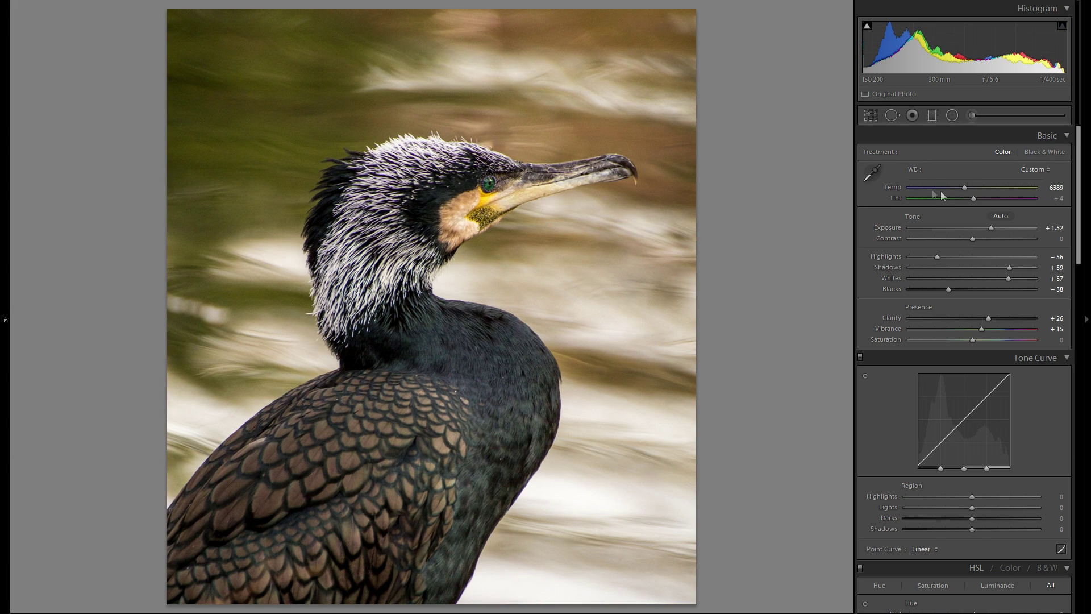
pyautogui.doubleClick(887, 186)
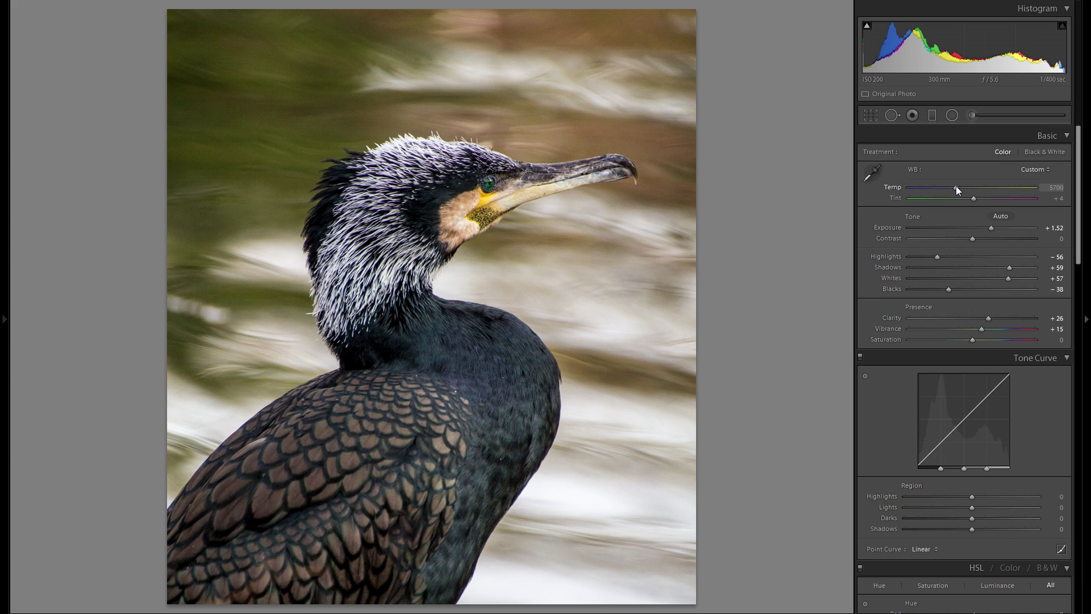
pyautogui.moveTo(958, 188); pyautogui.dragTo(958, 188)
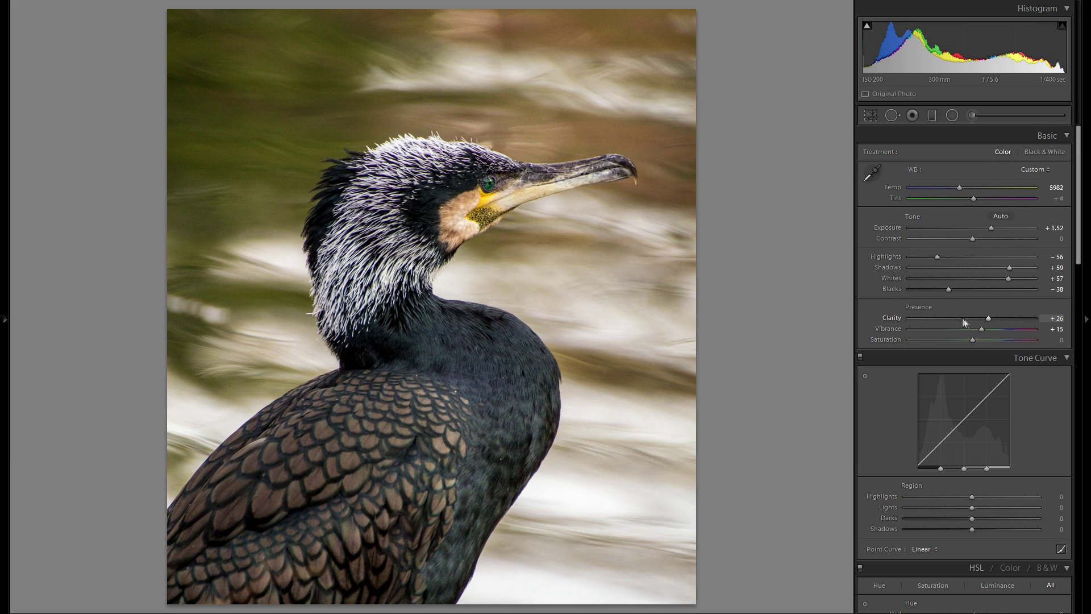
# Step: Shape the tone curve with Highlights +20, Lights -9, Darks -5 and Shadows +14
pyautogui.scroll(-3, 978, 322)
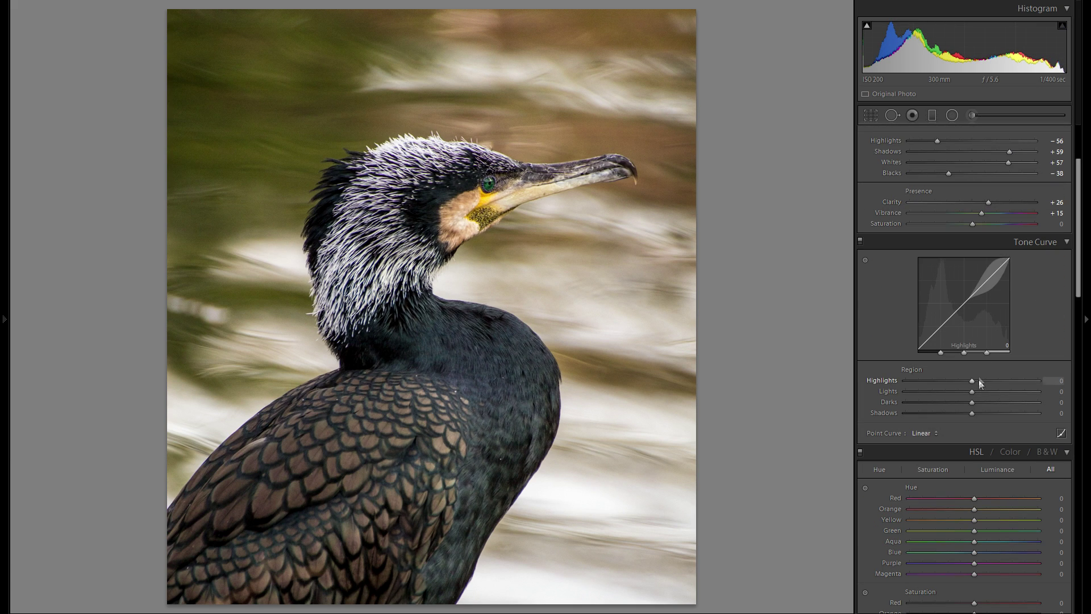
pyautogui.click(999, 382)
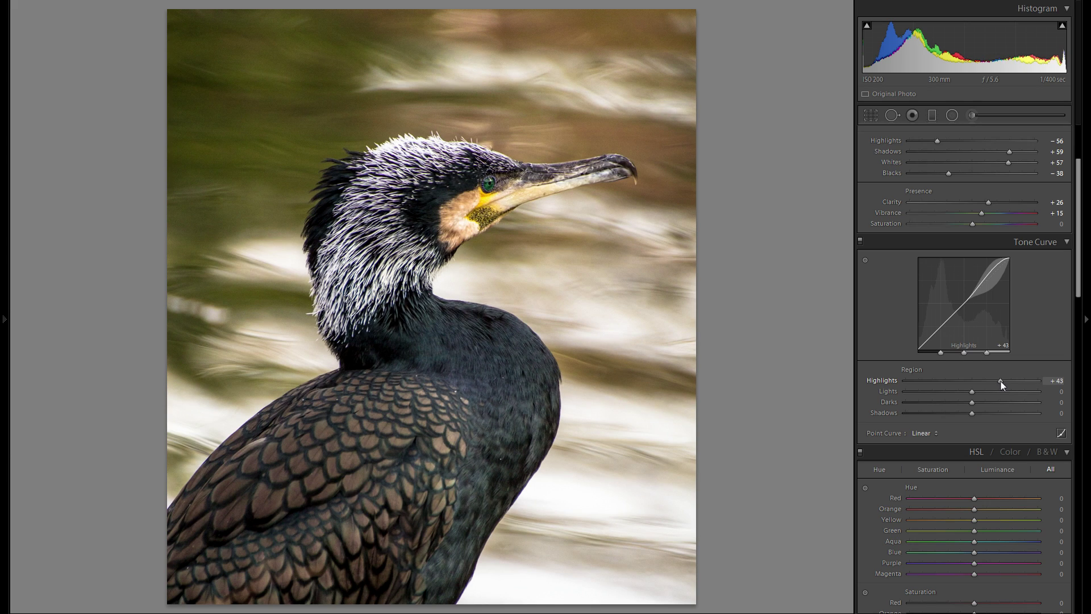
pyautogui.moveTo(1010, 381)
pyautogui.mouseDown()
pyautogui.moveTo(972, 384)
pyautogui.moveTo(1046, 385)
pyautogui.moveTo(989, 390)
pyautogui.moveTo(1000, 389)
pyautogui.mouseUp()
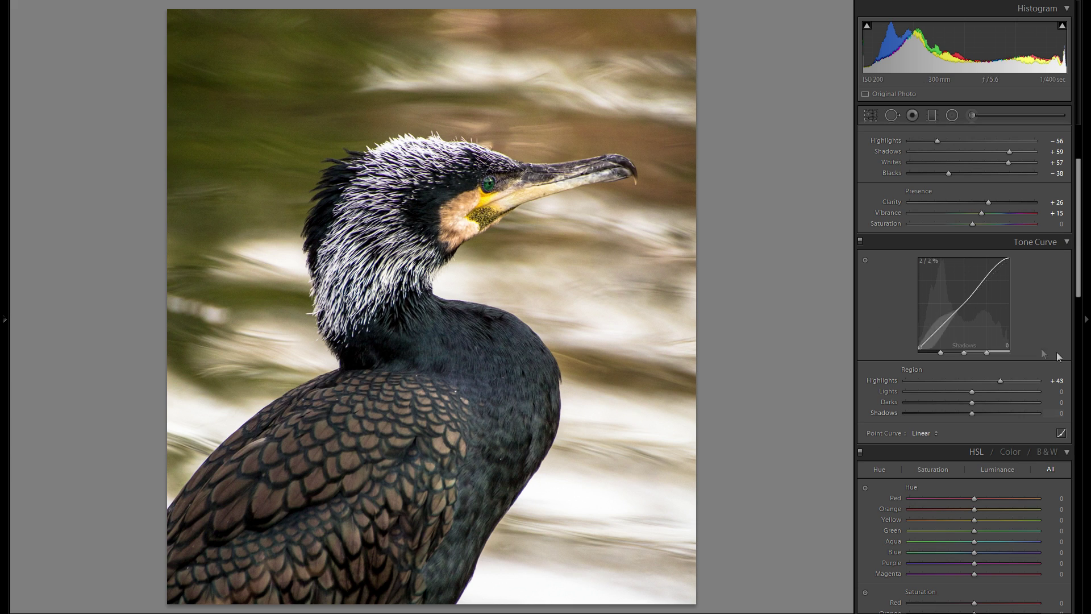
pyautogui.click(983, 381)
pyautogui.moveTo(985, 381); pyautogui.dragTo(984, 382)
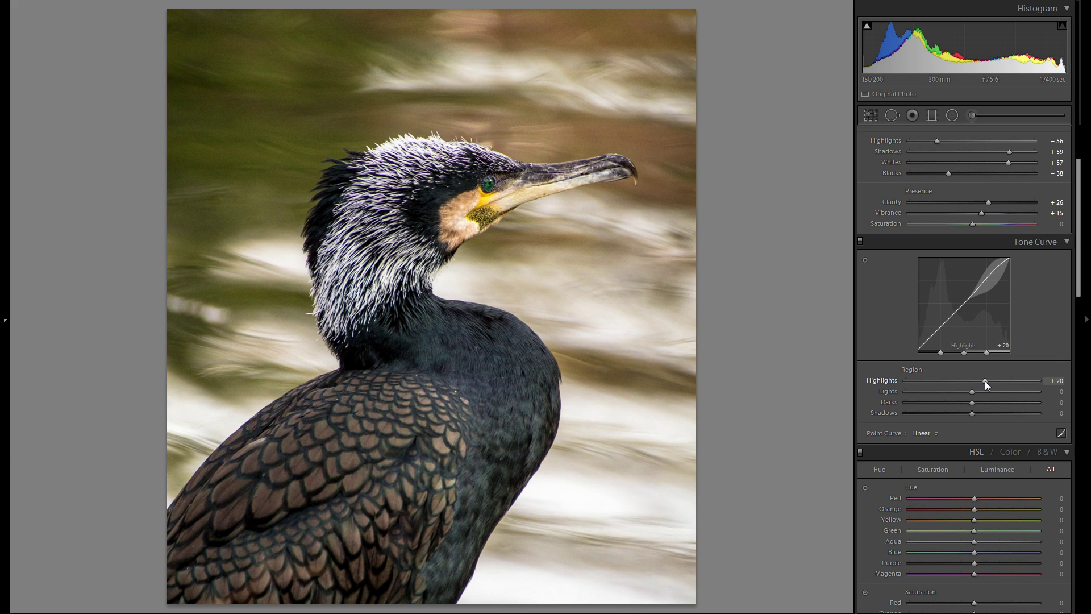
pyautogui.moveTo(985, 392)
pyautogui.mouseDown()
pyautogui.moveTo(940, 392)
pyautogui.moveTo(979, 395)
pyautogui.moveTo(963, 395)
pyautogui.moveTo(988, 404)
pyautogui.moveTo(964, 406)
pyautogui.moveTo(991, 413)
pyautogui.moveTo(961, 414)
pyautogui.moveTo(983, 412)
pyautogui.mouseUp()
# Step: Sharpen the photo with Amount 71 and Masking 80, and set color noise reduction to 35
pyautogui.scroll(-6, 1011, 382)
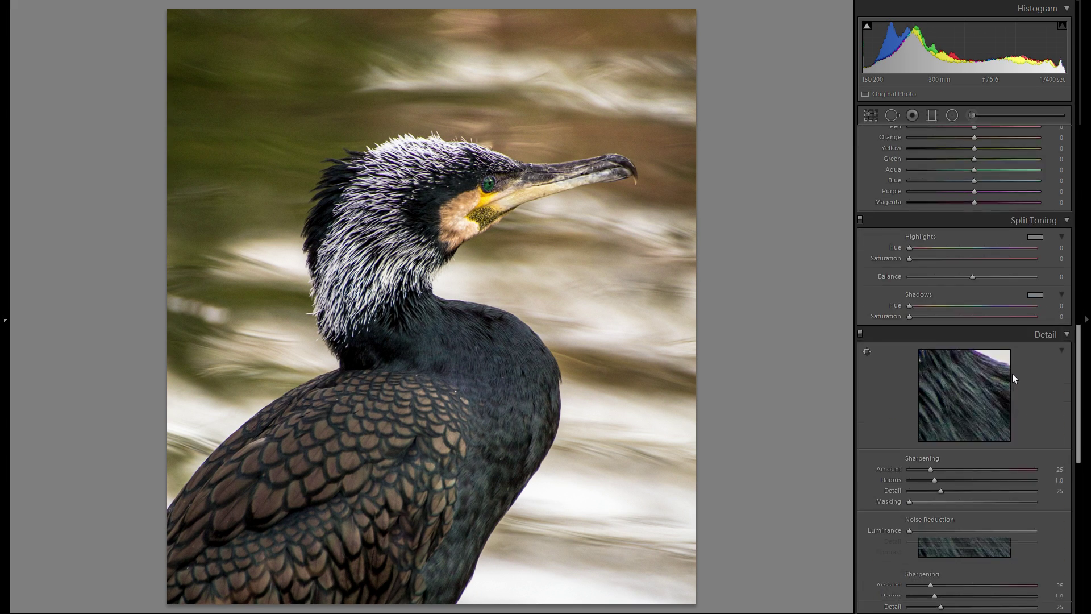
pyautogui.scroll(-2, 1013, 374)
pyautogui.click(964, 354)
pyautogui.moveTo(967, 356); pyautogui.dragTo(969, 357)
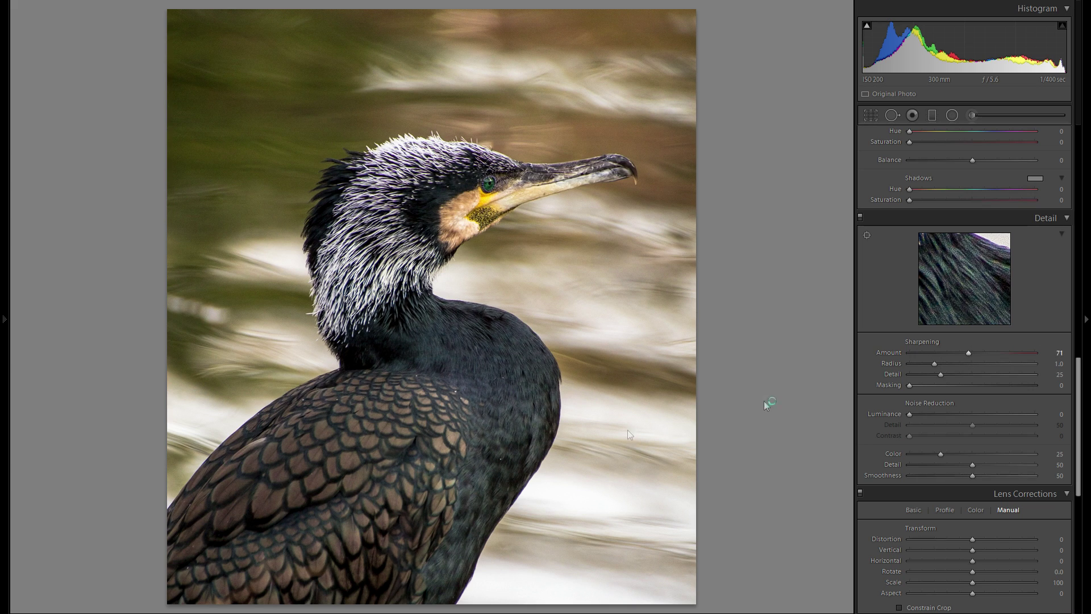
pyautogui.moveTo(909, 385); pyautogui.dragTo(1014, 391)
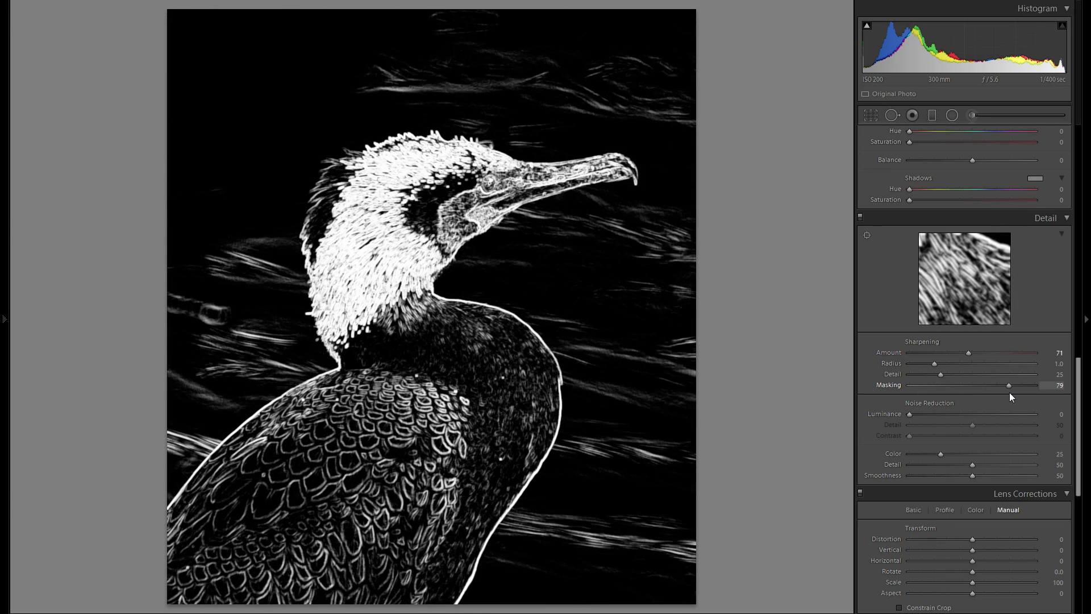
pyautogui.moveTo(1014, 392); pyautogui.dragTo(1010, 392)
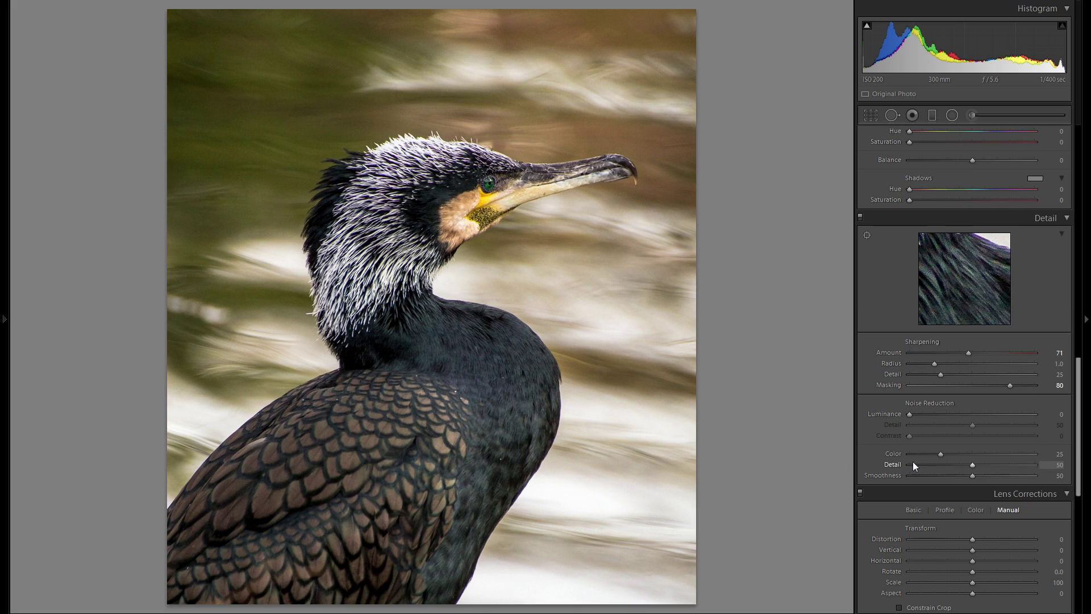
pyautogui.click(954, 453)
# Step: Place a small inverted-mask radial filter over the bird's eye, with Exposure 0.89 and Clarity 46
pyautogui.scroll(-5, 950, 464)
pyautogui.scroll(15, 955, 471)
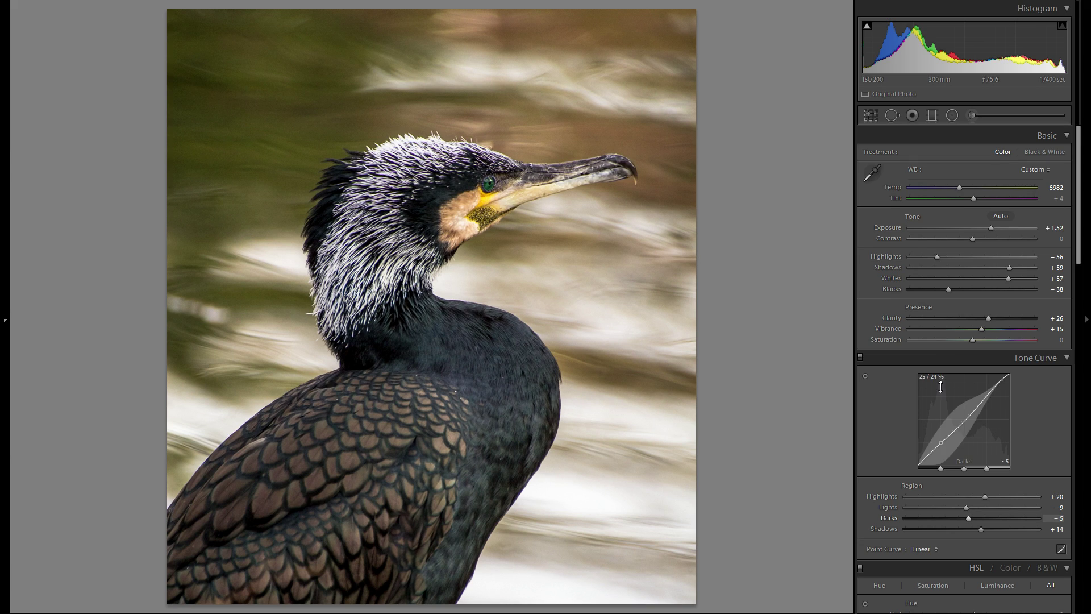
pyautogui.click(951, 116)
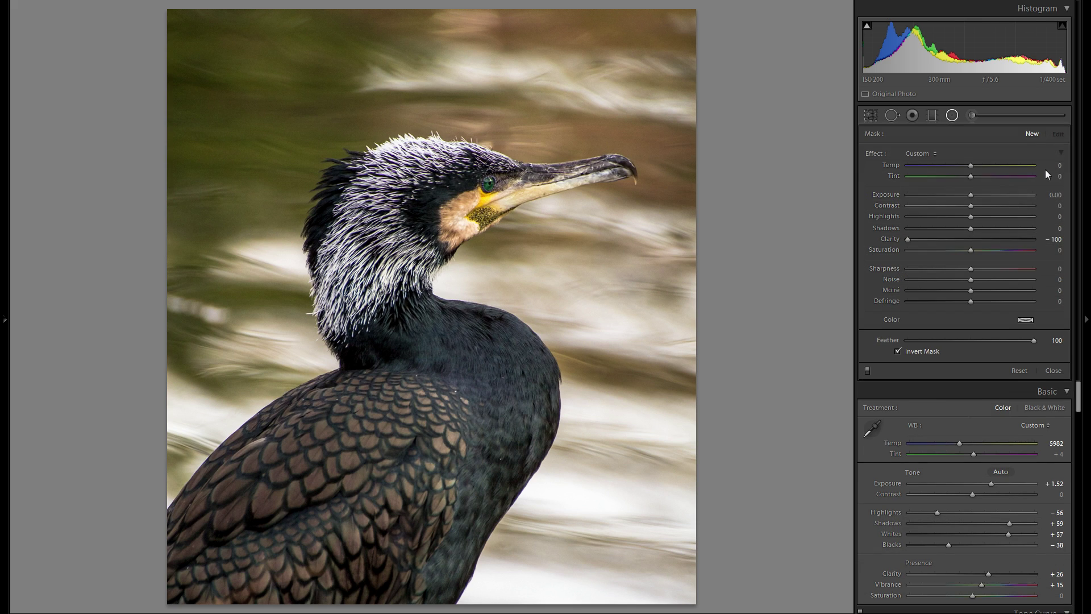
pyautogui.doubleClick(891, 241)
pyautogui.moveTo(973, 195); pyautogui.dragTo(978, 195)
pyautogui.moveTo(488, 188)
pyautogui.mouseDown()
pyautogui.moveTo(505, 205)
pyautogui.moveTo(501, 197)
pyautogui.mouseUp()
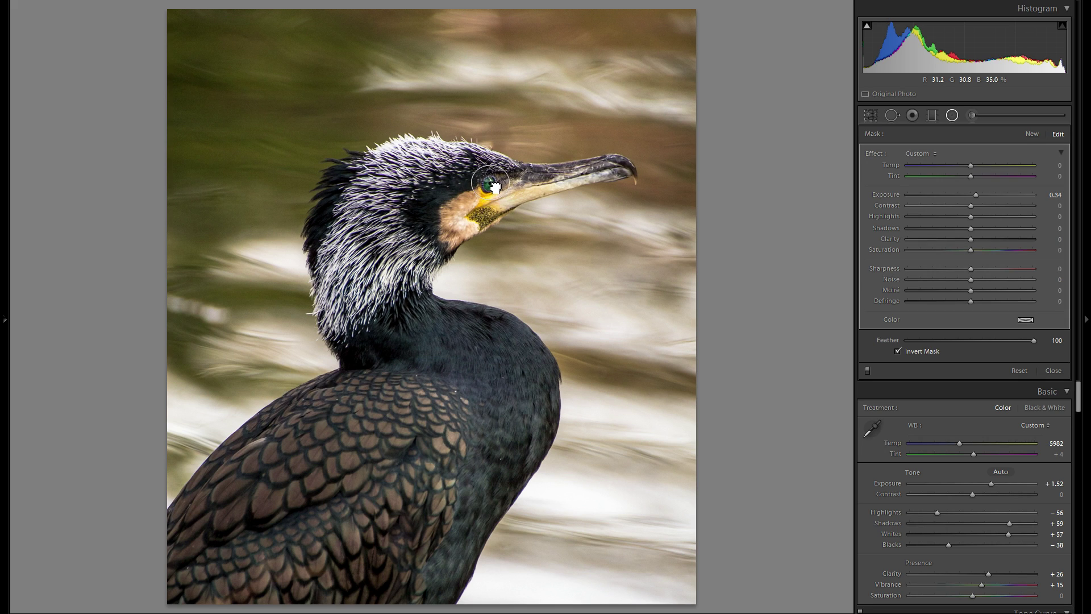
pyautogui.moveTo(983, 193); pyautogui.dragTo(987, 192)
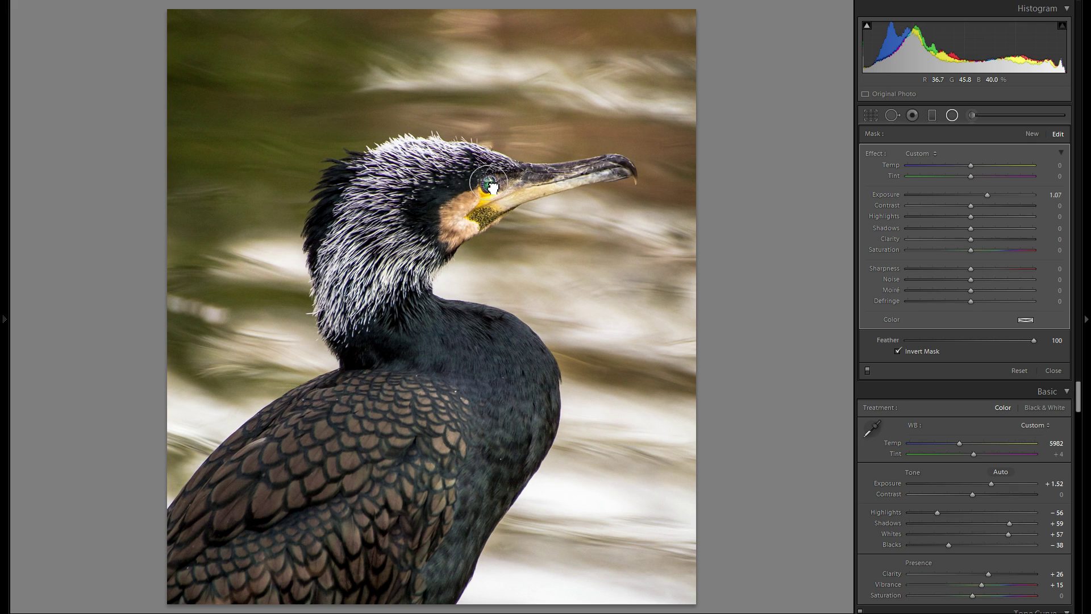
pyautogui.moveTo(991, 197); pyautogui.dragTo(981, 196)
pyautogui.click(997, 242)
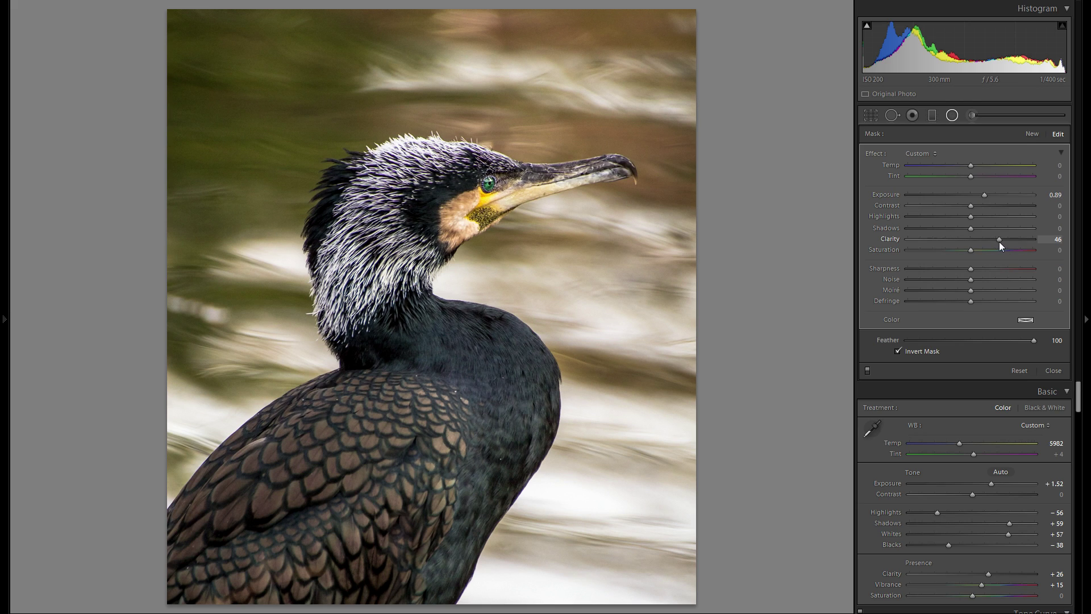
# Step: Compare the eye with the radial filter off and on, and leave the Radial Filter tool
pyautogui.click(868, 371)
pyautogui.click(867, 371)
pyautogui.click(953, 116)
# Step: Compare the originally imported photo with the latest edit using the history states, and return to the latest state
pyautogui.click(4, 245)
pyautogui.scroll(-5, 58, 370)
pyautogui.click(109, 587)
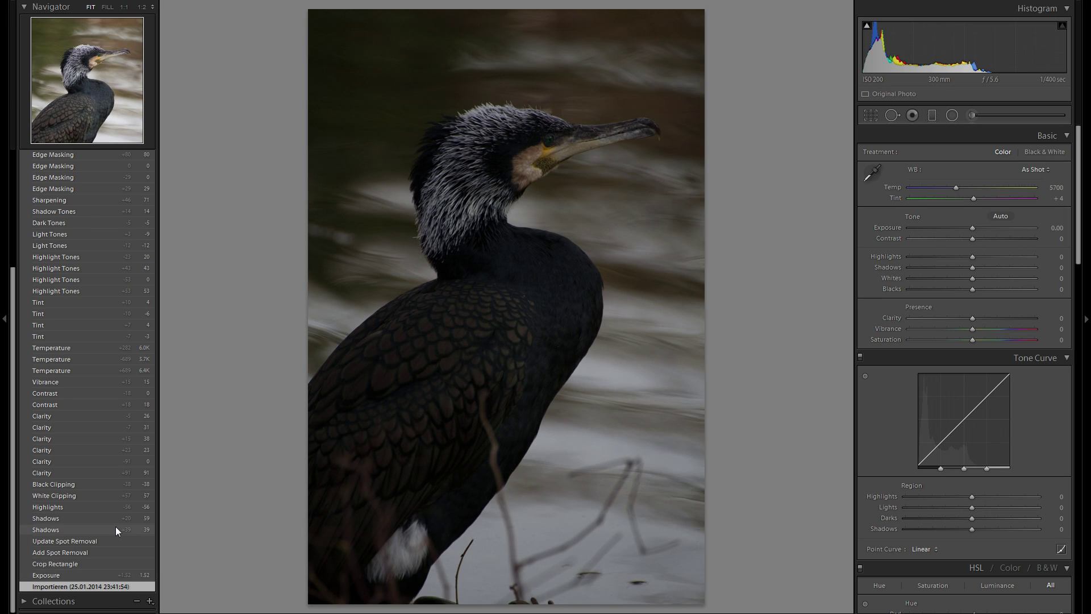
pyautogui.scroll(5, 115, 522)
pyautogui.click(110, 208)
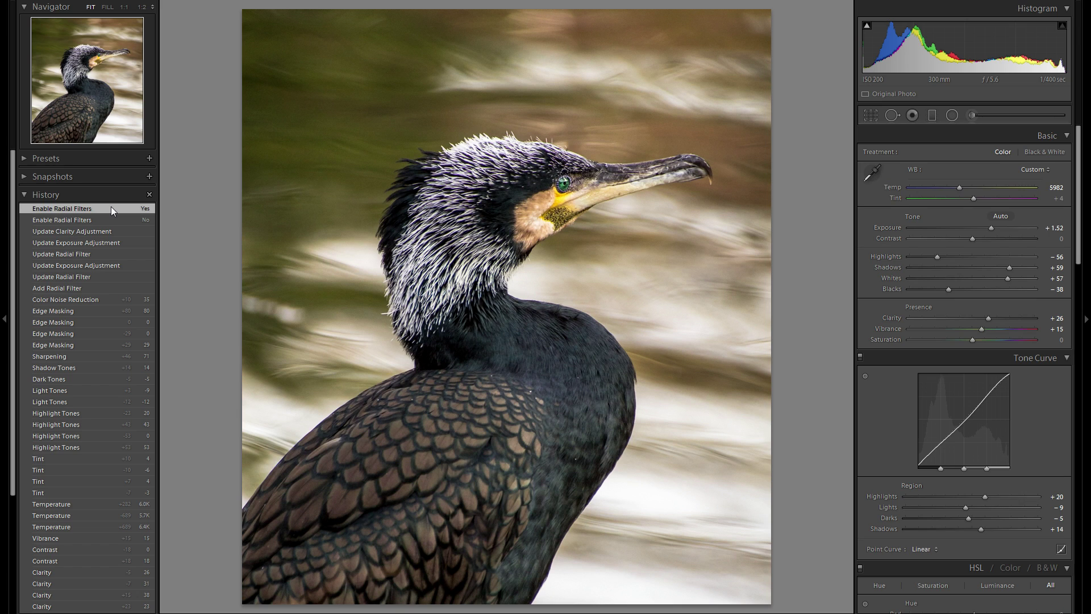
pyautogui.press('F7')
# Step: Lower the photo's overall exposure to +1.33
pyautogui.moveTo(994, 233); pyautogui.dragTo(991, 230)
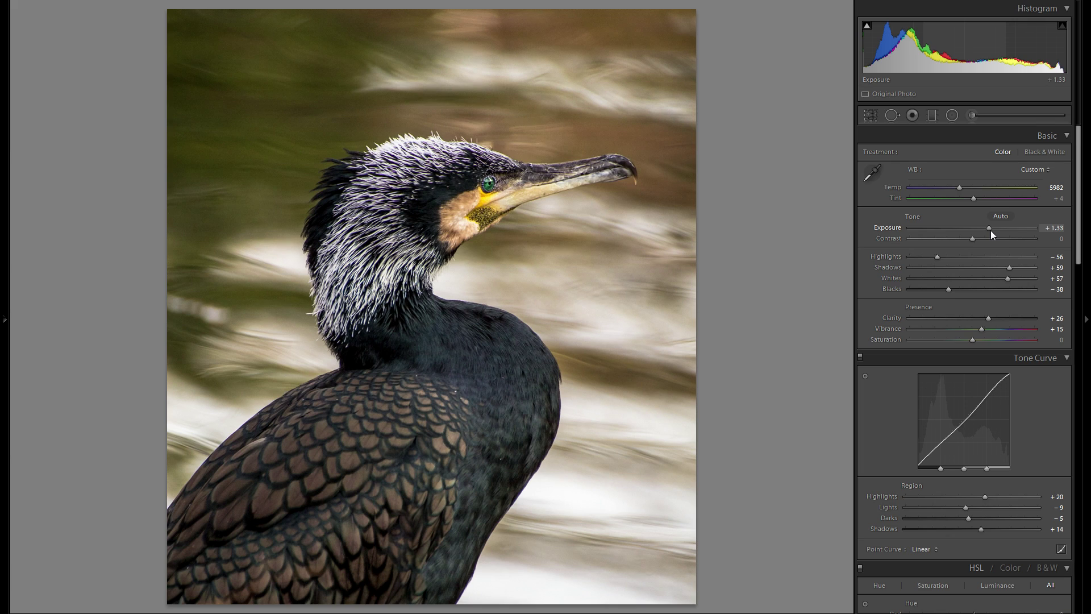